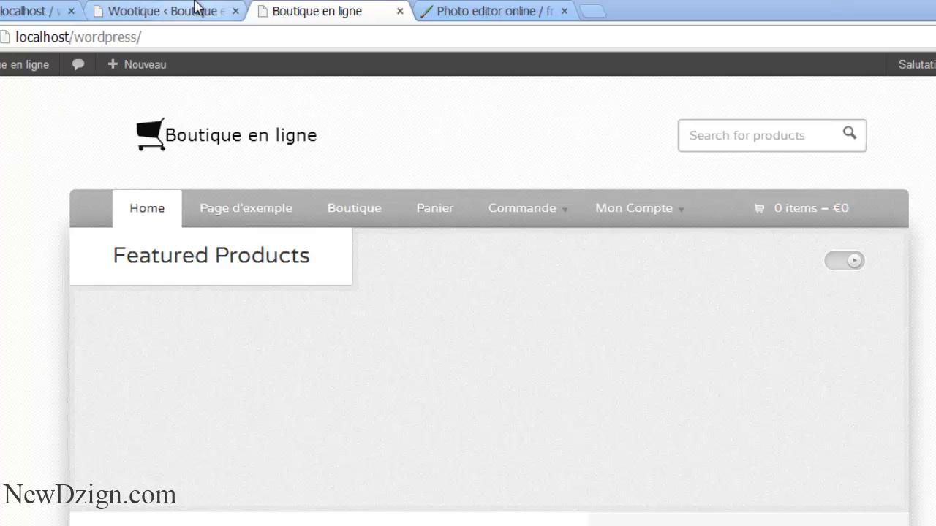
# Create a new WordPress navigation menu named "Menu" in the appearance settings
pyautogui.click(144, 9)
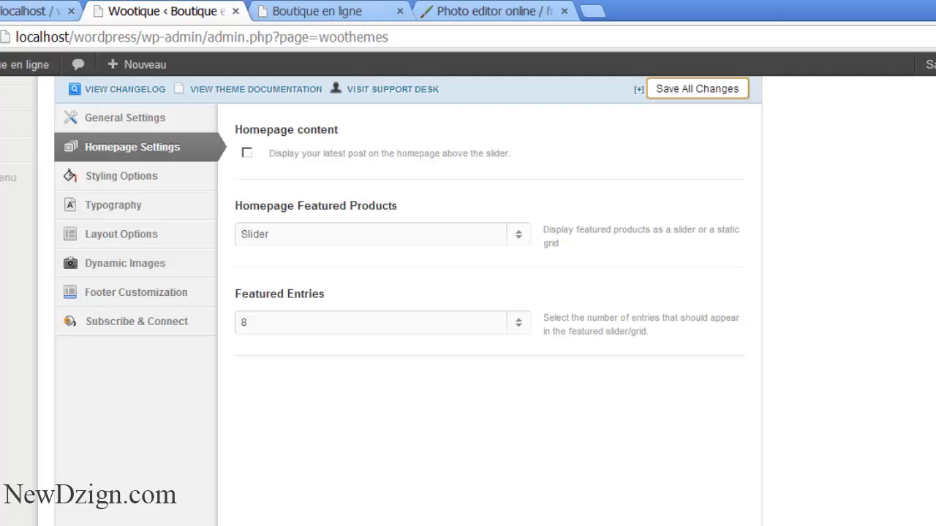
pyautogui.scroll(3, 648, 349)
pyautogui.moveTo(15, 267)
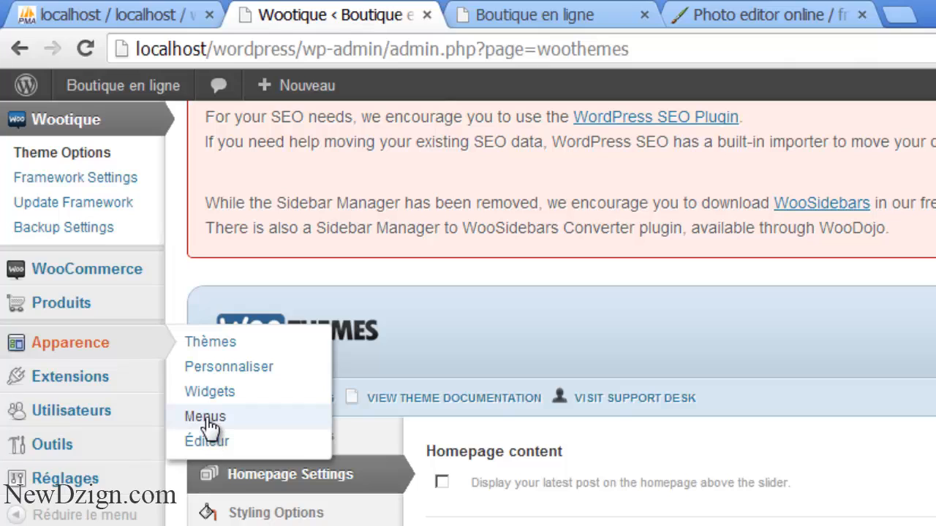
pyautogui.click(205, 418)
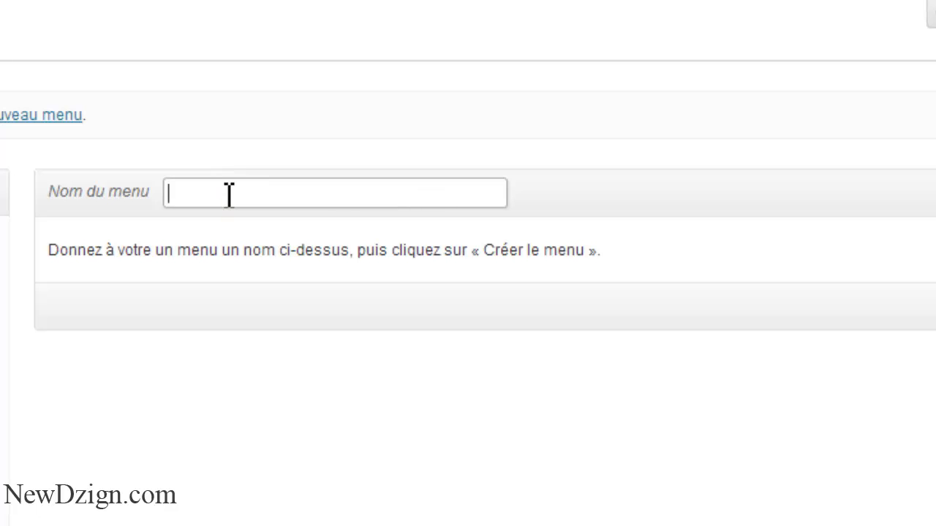
pyautogui.write('enu')
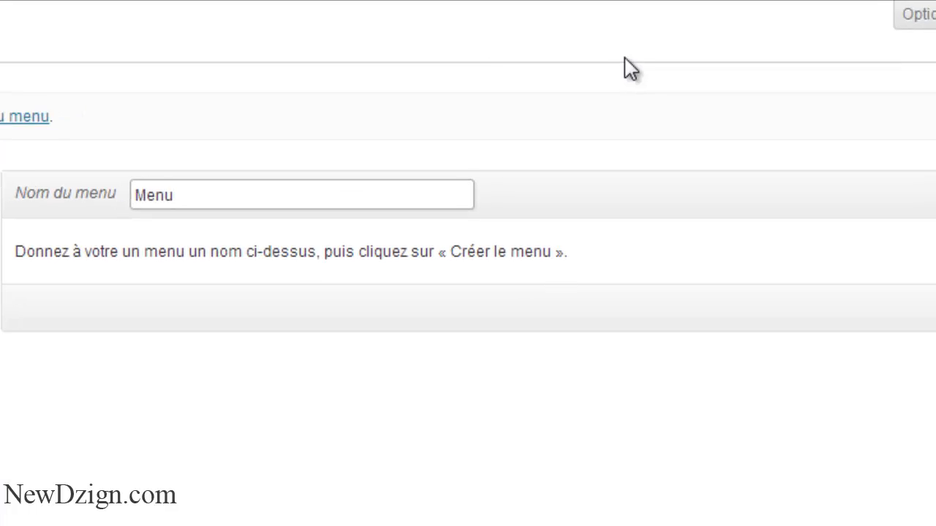
pyautogui.click(851, 210)
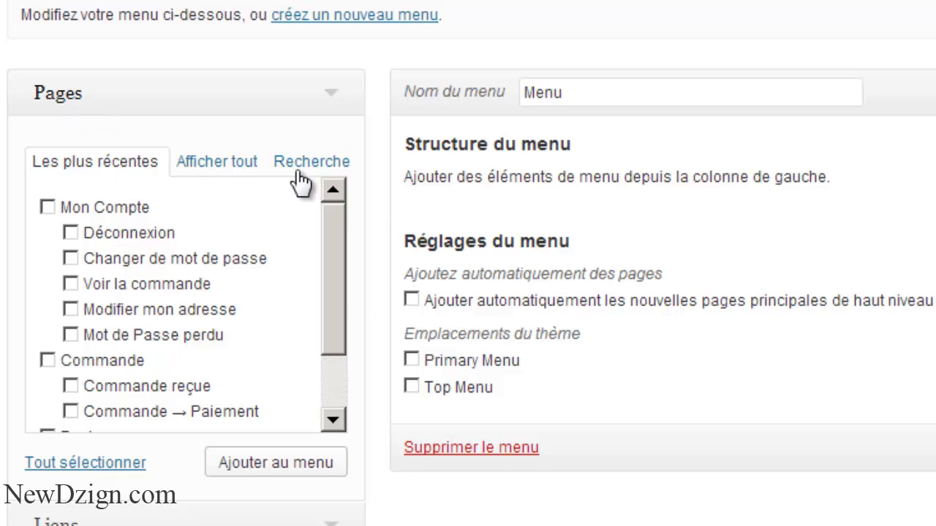
# Add the Accueil, Boutique and Commande pages from the full page list to the menu
pyautogui.click(215, 168)
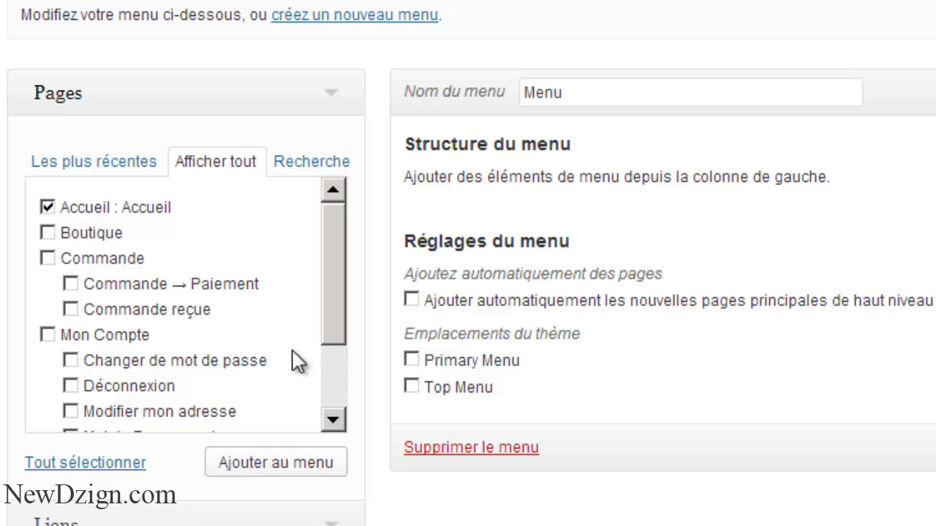
pyautogui.click(279, 466)
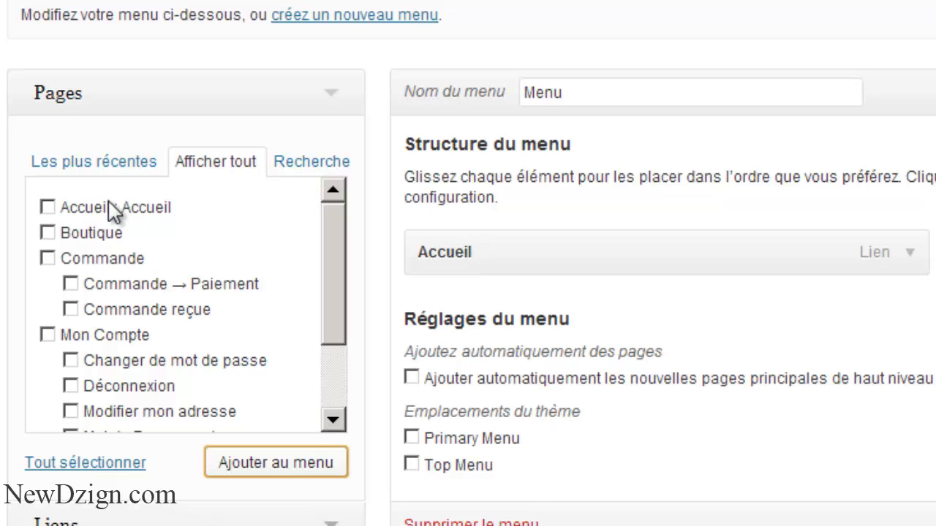
pyautogui.click(48, 233)
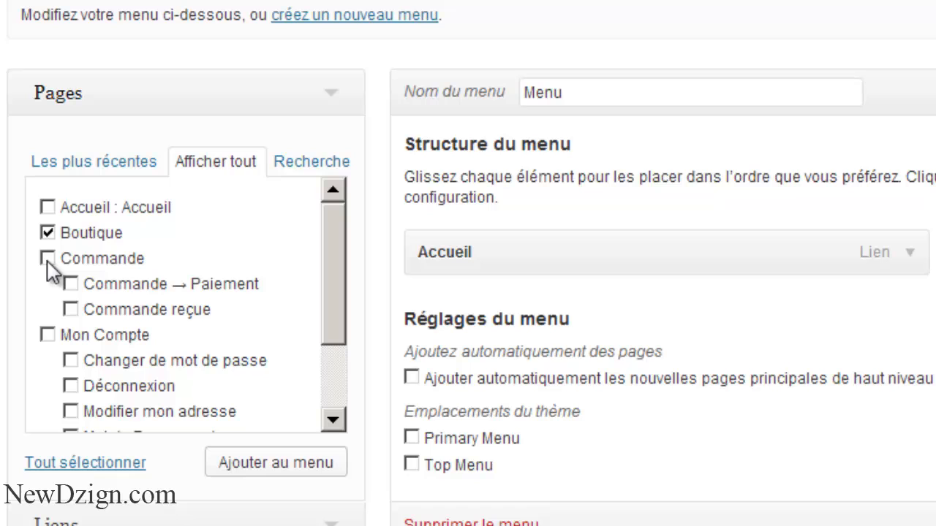
pyautogui.click(48, 258)
pyautogui.click(297, 466)
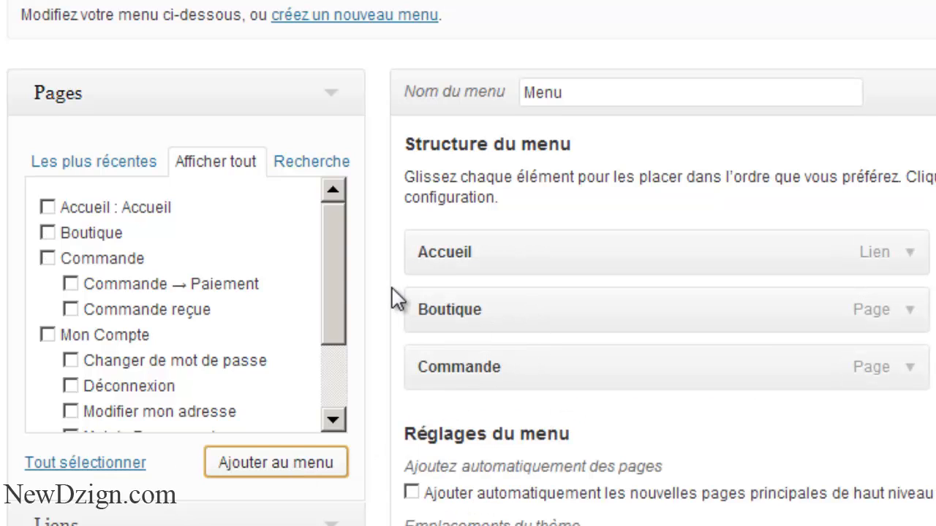
# Add the pages Commande → Paiement, Commande reçue and Panier to the menu
pyautogui.moveTo(332, 264); pyautogui.dragTo(334, 290)
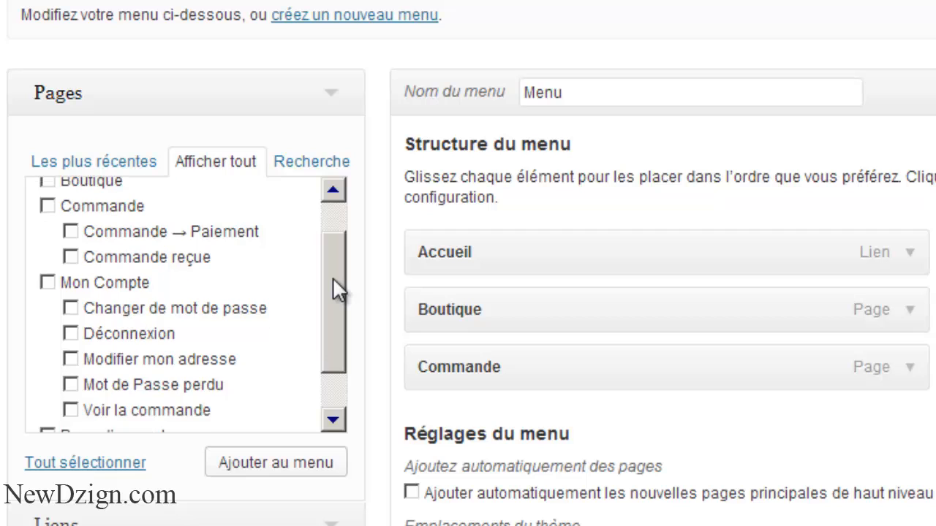
pyautogui.click(71, 232)
pyautogui.click(70, 257)
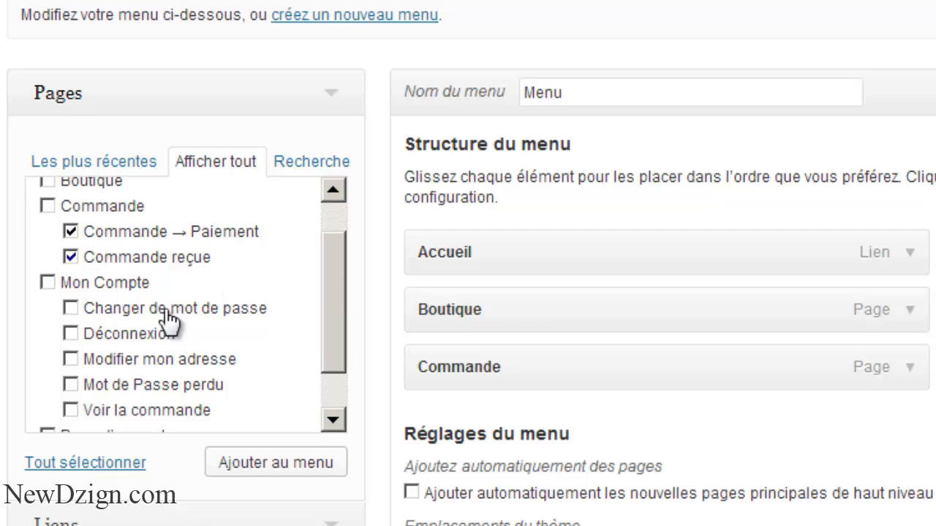
pyautogui.click(332, 467)
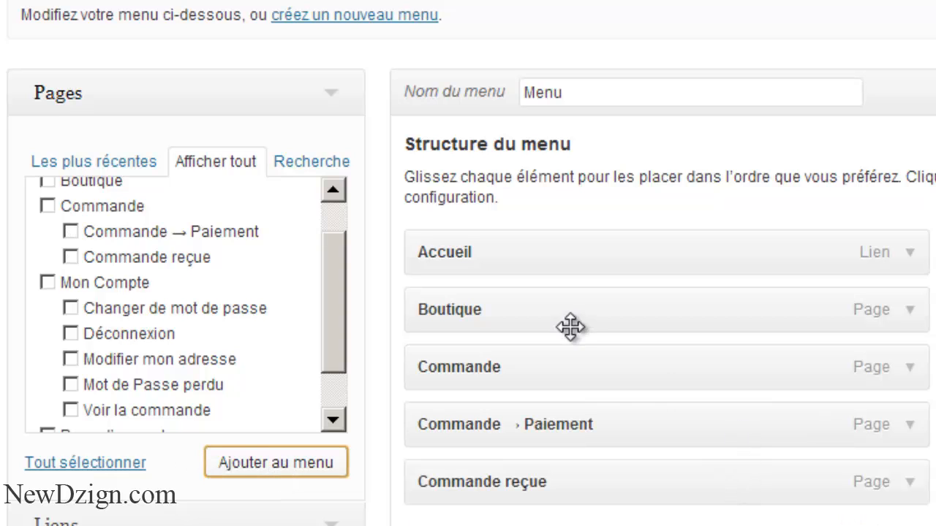
pyautogui.moveTo(333, 277); pyautogui.dragTo(333, 315)
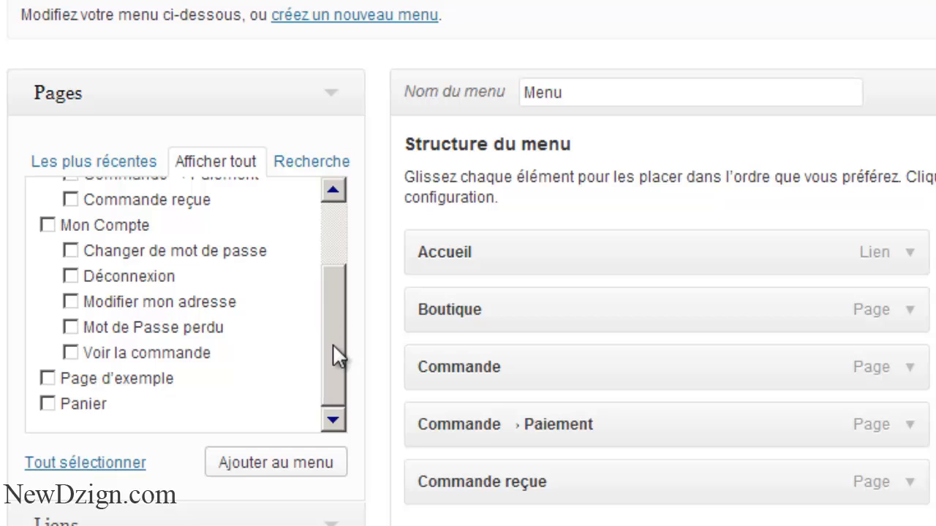
pyautogui.click(242, 468)
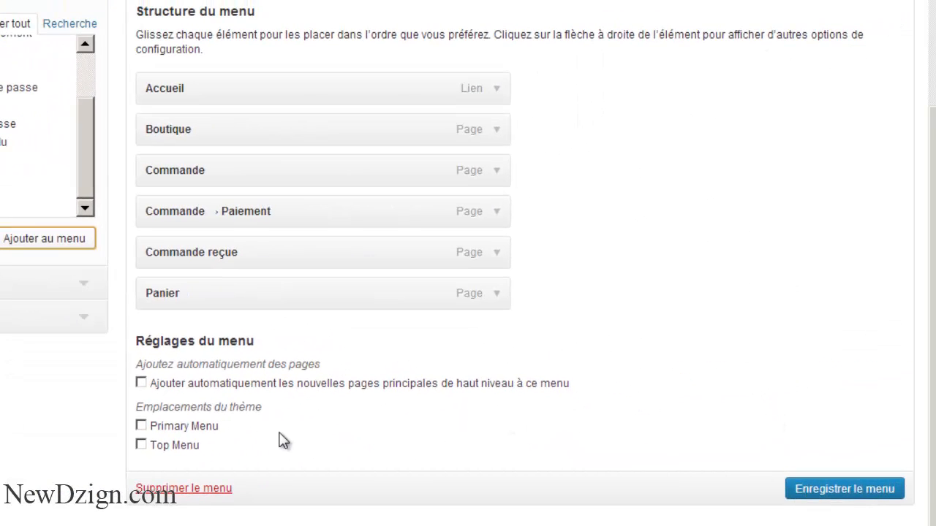
# Assign the menu to the Primary Menu location, save it, and reload the storefront
pyautogui.click(141, 426)
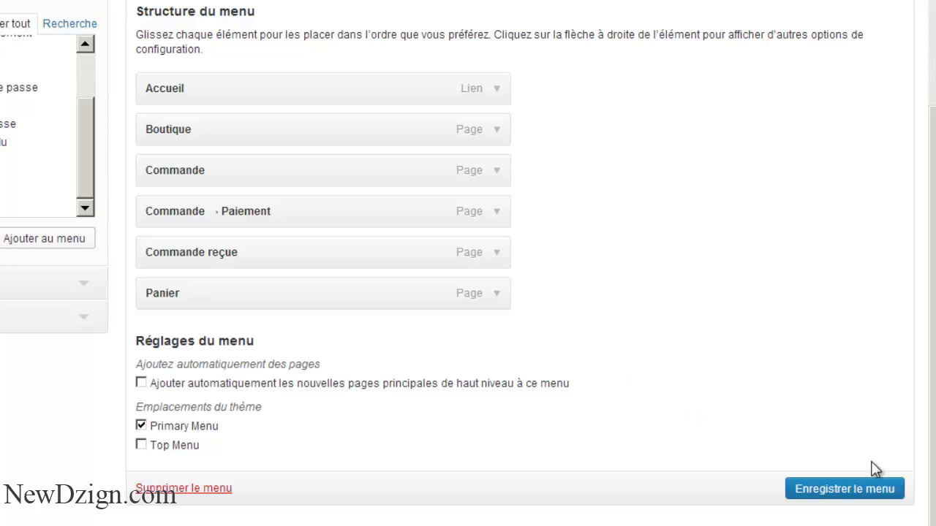
pyautogui.click(855, 489)
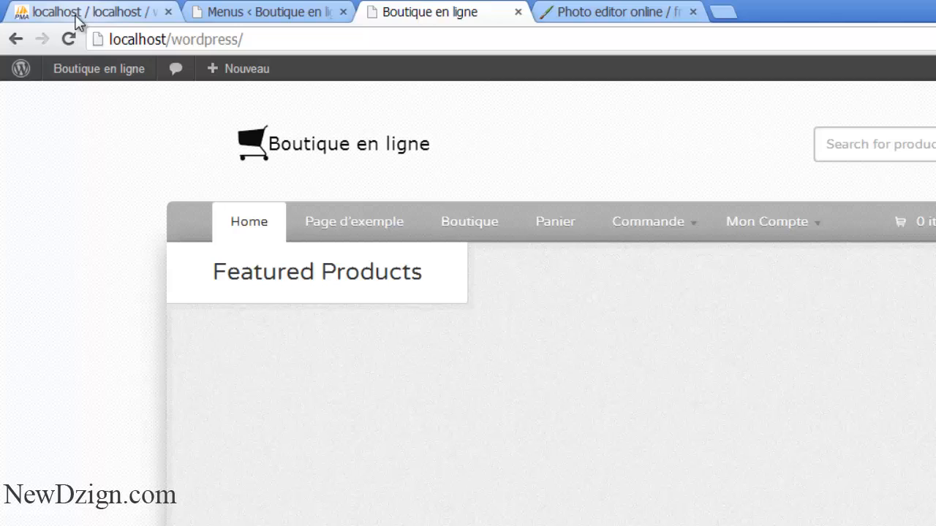
pyautogui.click(68, 39)
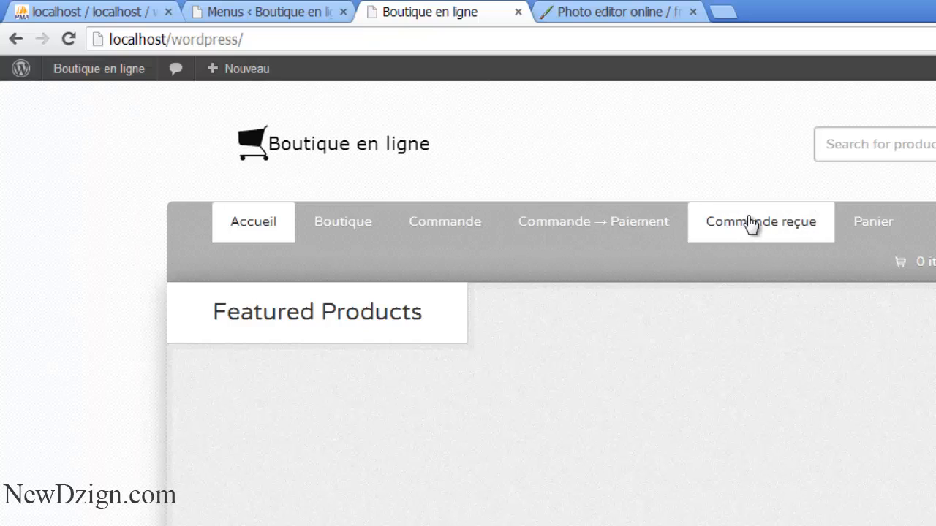
# Nest Commande → Paiement and Commande reçue as sub-items under Commande in the menu structure
pyautogui.click(219, 10)
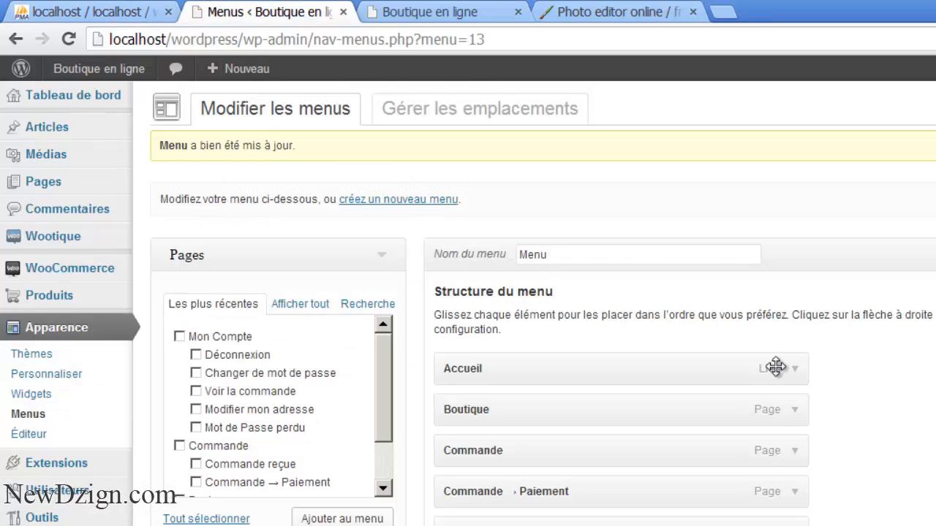
pyautogui.scroll(-3, 852, 317)
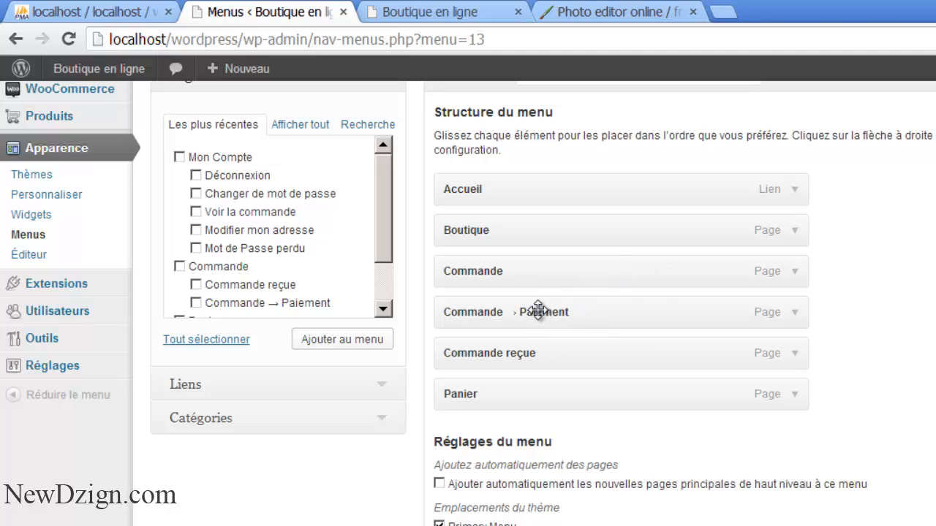
pyautogui.moveTo(534, 317); pyautogui.dragTo(590, 319)
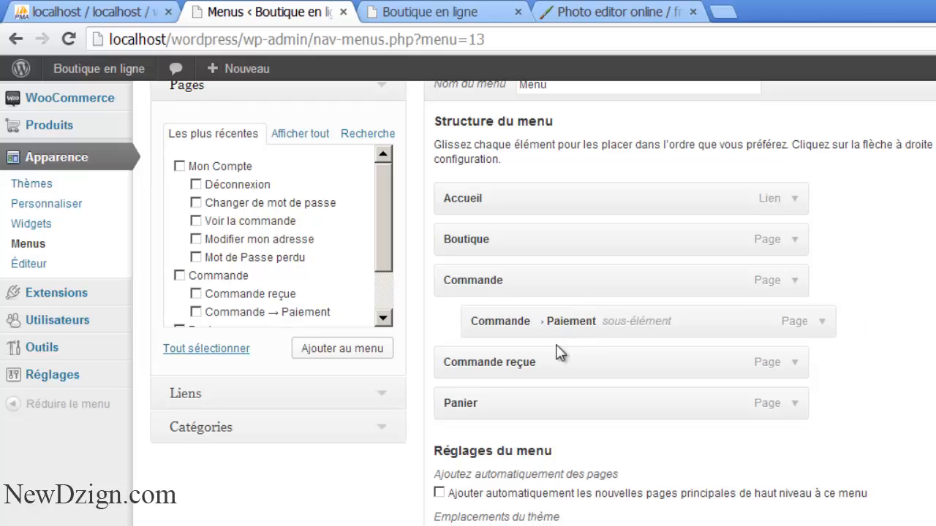
pyautogui.moveTo(547, 358); pyautogui.dragTo(585, 361)
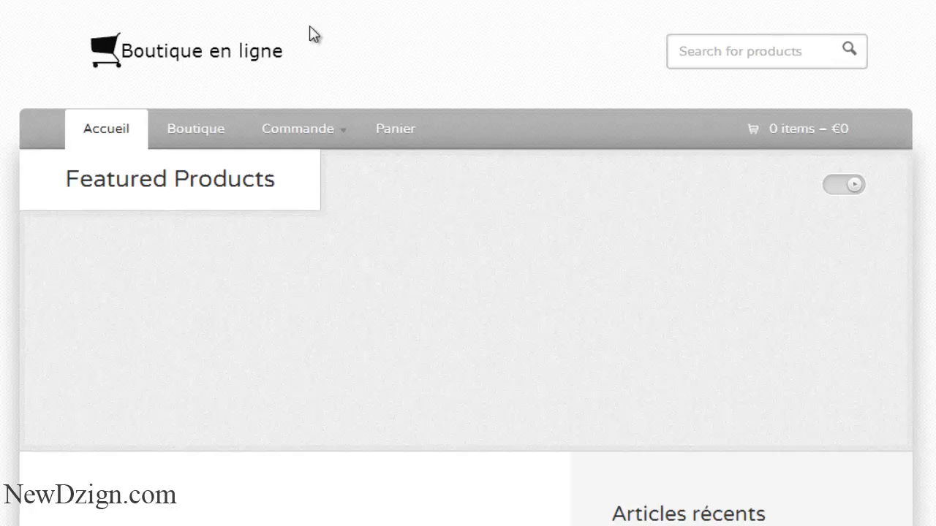
# Open the storefront's Boutique page and examine the query part of its web address
pyautogui.moveTo(300, 130)
pyautogui.click(198, 136)
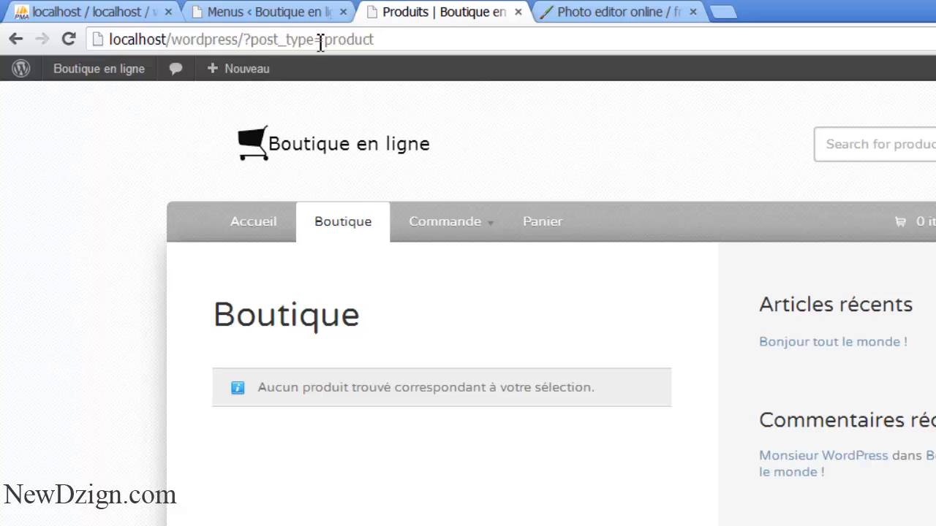
pyautogui.moveTo(380, 39); pyautogui.dragTo(250, 45)
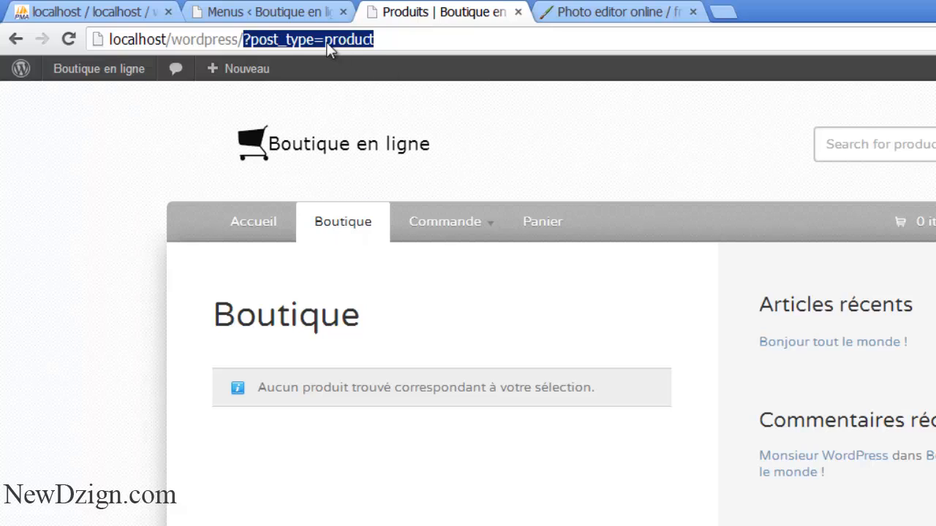
pyautogui.moveTo(325, 41); pyautogui.dragTo(359, 41)
# Open the WordPress permalink settings and choose the Nom de l'article structure
pyautogui.click(260, 10)
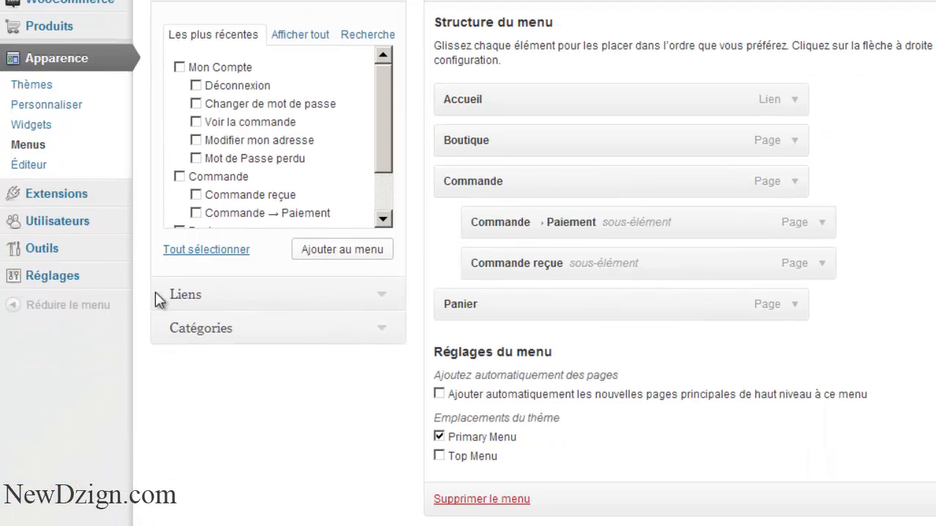
pyautogui.moveTo(18, 277)
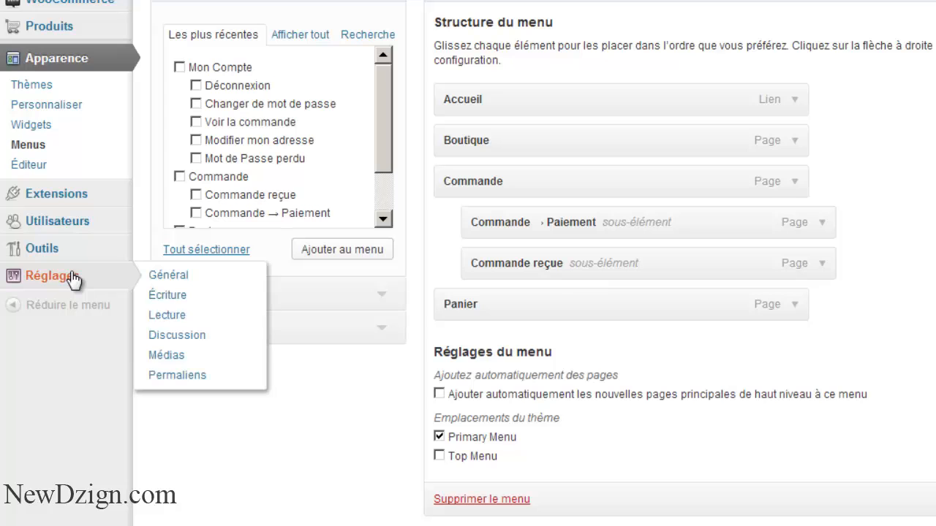
pyautogui.click(178, 377)
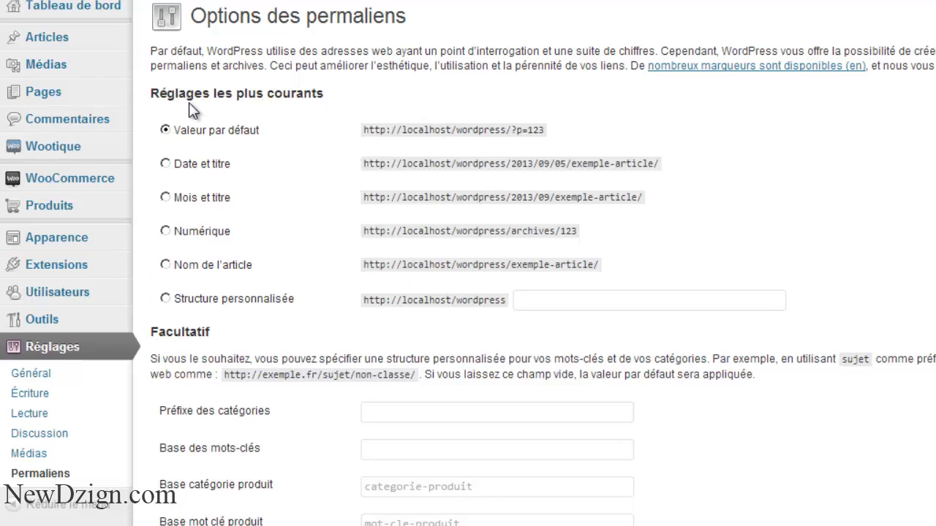
pyautogui.click(166, 265)
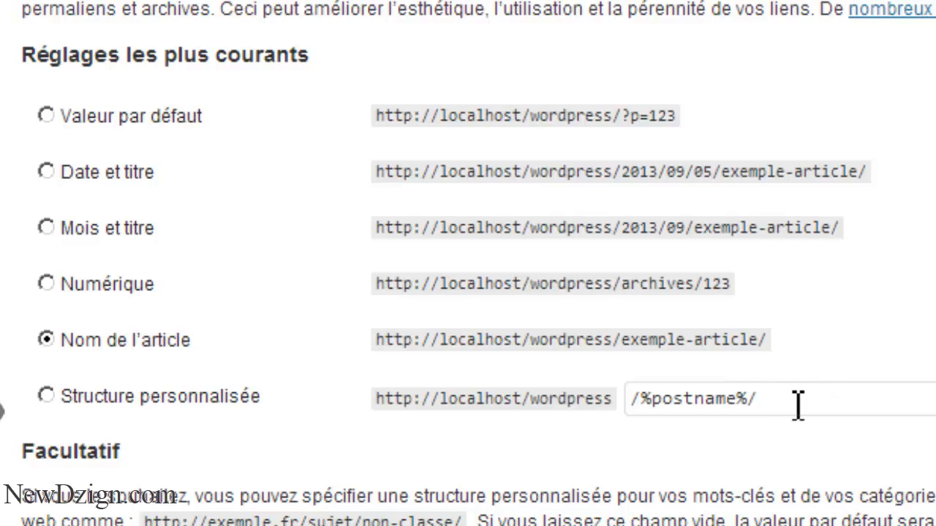
# Replace the custom permalink structure with index.php and save the permalink settings
pyautogui.doubleClick(830, 398)
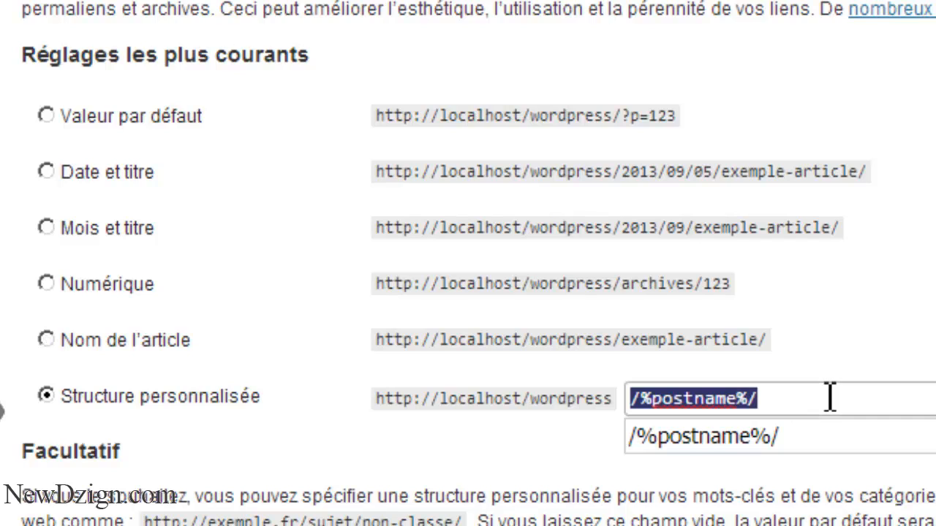
pyautogui.write('index.php')
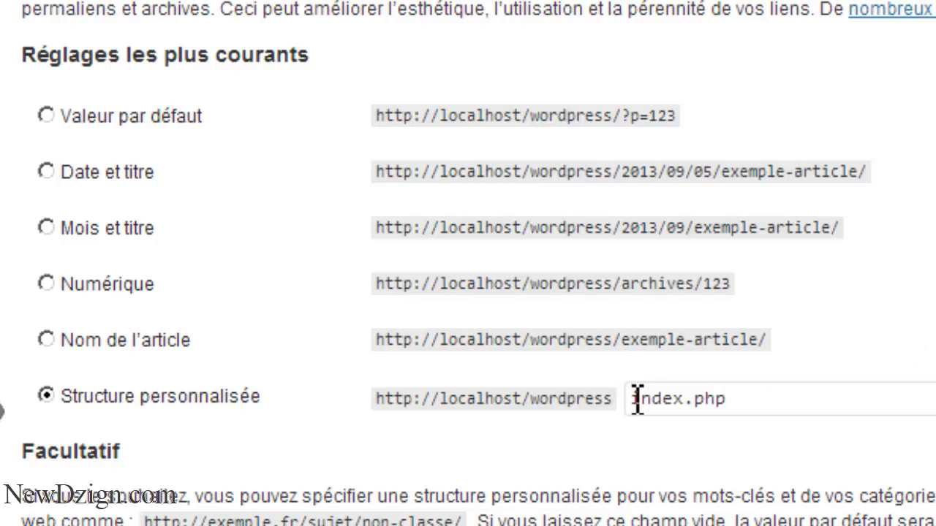
pyautogui.moveTo(637, 398); pyautogui.dragTo(769, 402)
pyautogui.moveTo(632, 400); pyautogui.dragTo(796, 403)
pyautogui.click(763, 413)
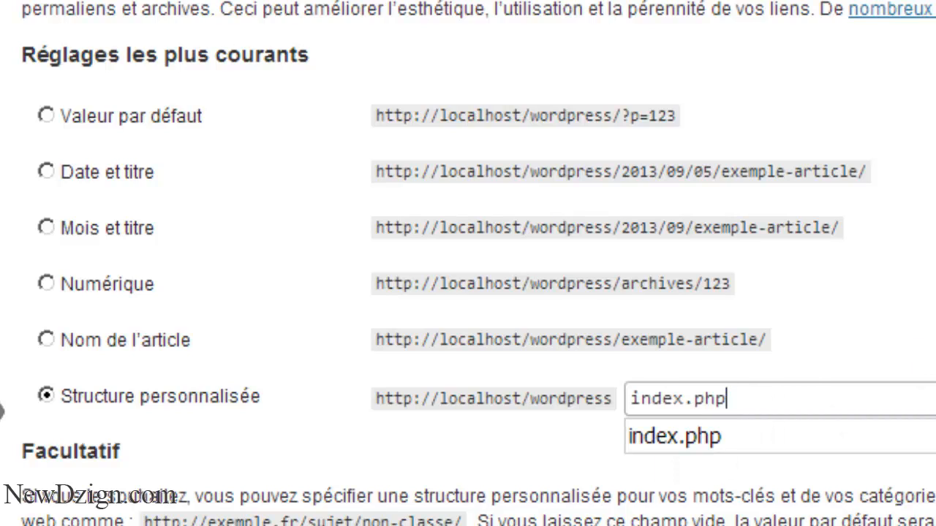
pyautogui.scroll(-10, 737, 382)
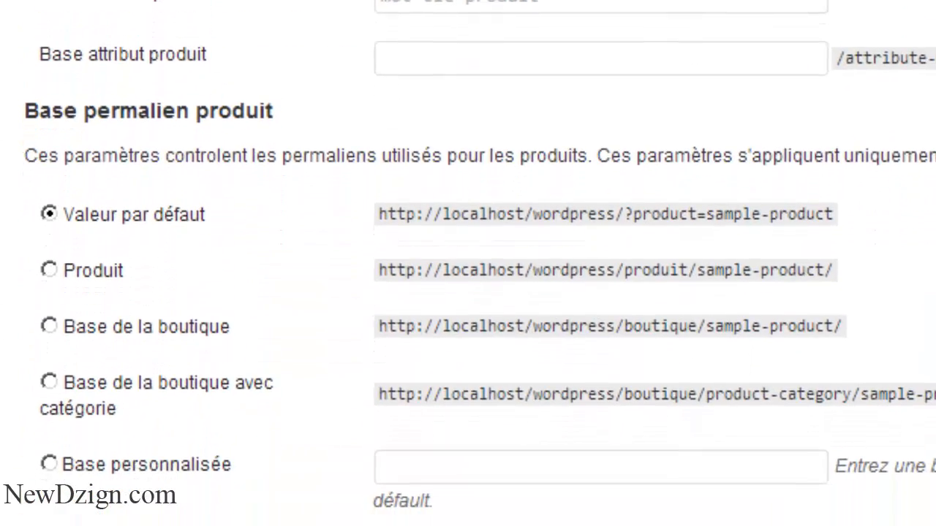
pyautogui.click(161, 495)
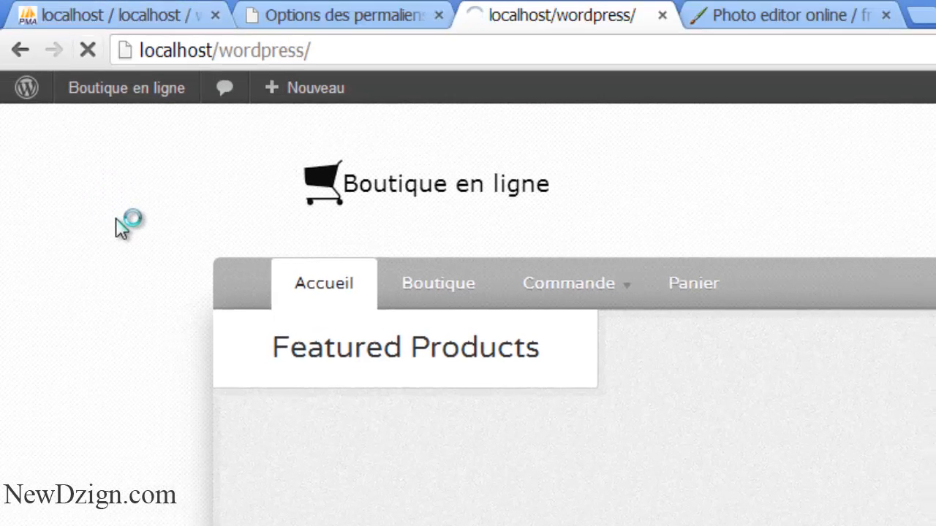
# Open the storefront's Boutique and Panier pages and check the form of their web addresses
pyautogui.click(418, 291)
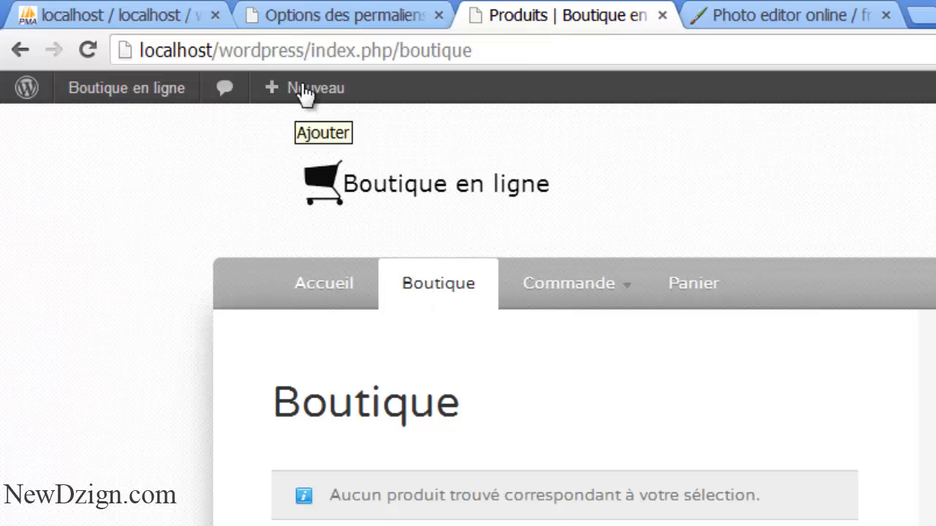
pyautogui.moveTo(305, 49); pyautogui.dragTo(493, 51)
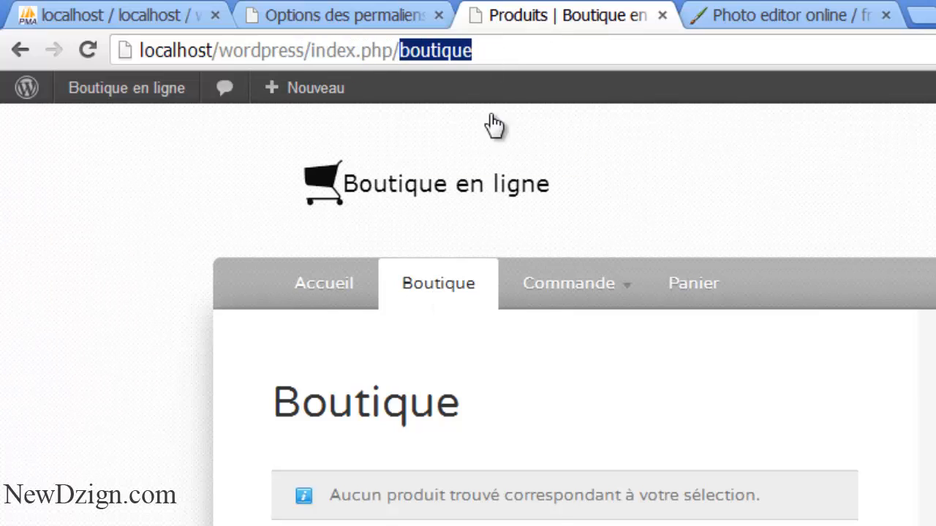
pyautogui.click(687, 300)
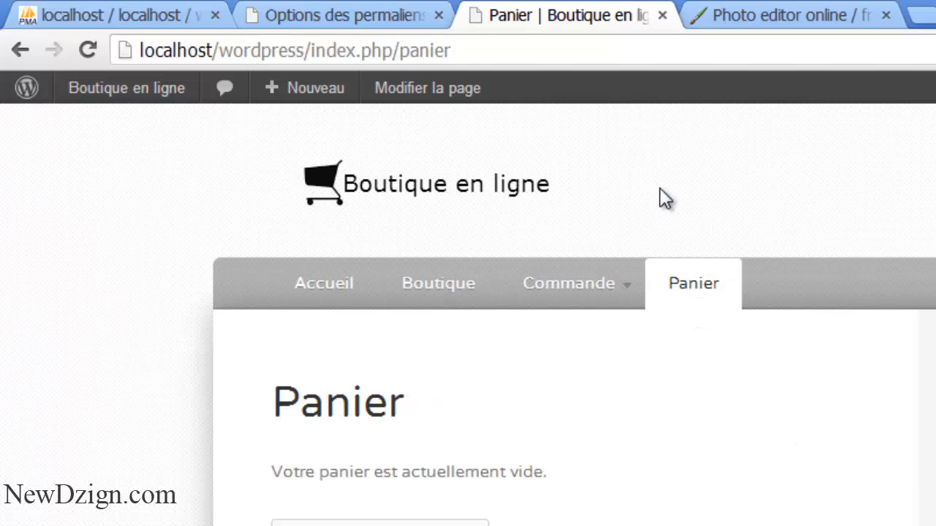
pyautogui.doubleClick(407, 52)
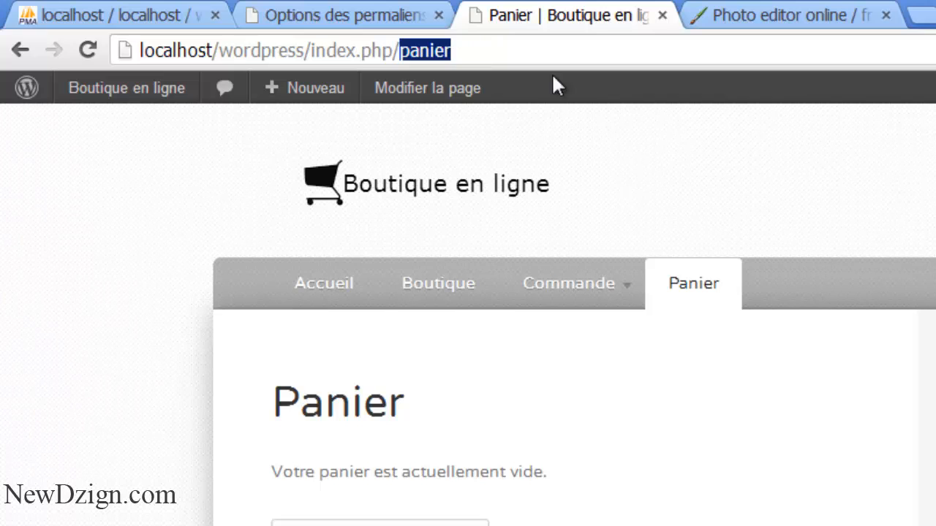
pyautogui.click(592, 121)
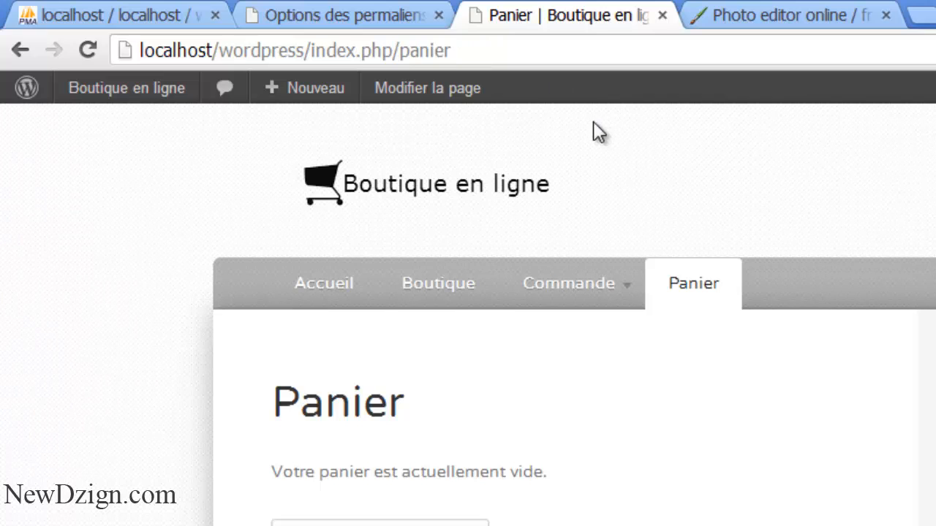